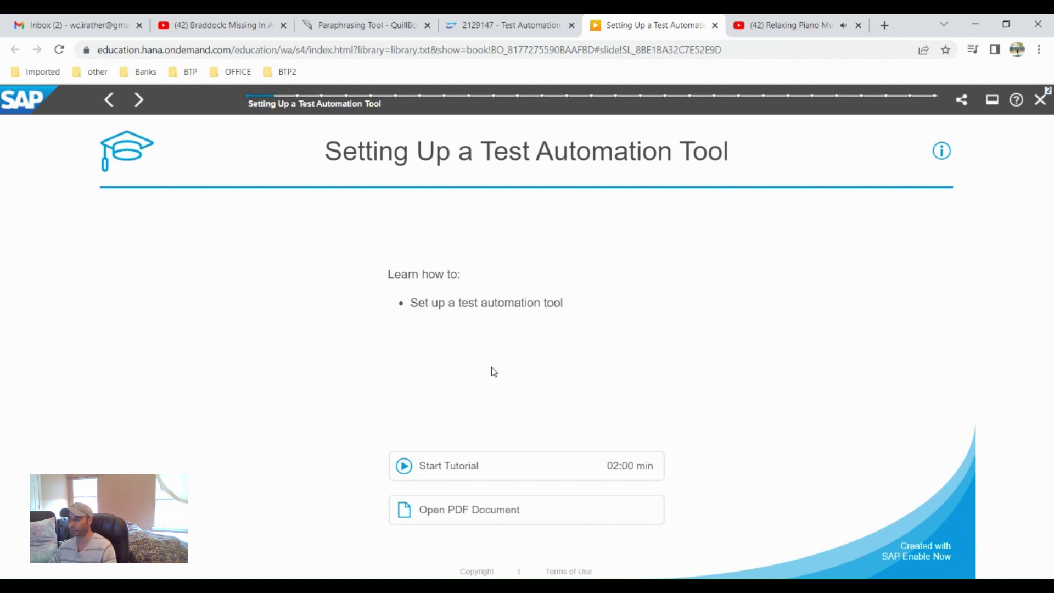
# - Start the tutorial, open Test Your Processes, and go to User Settings > Maintain Roles
pyautogui.click(460, 476)
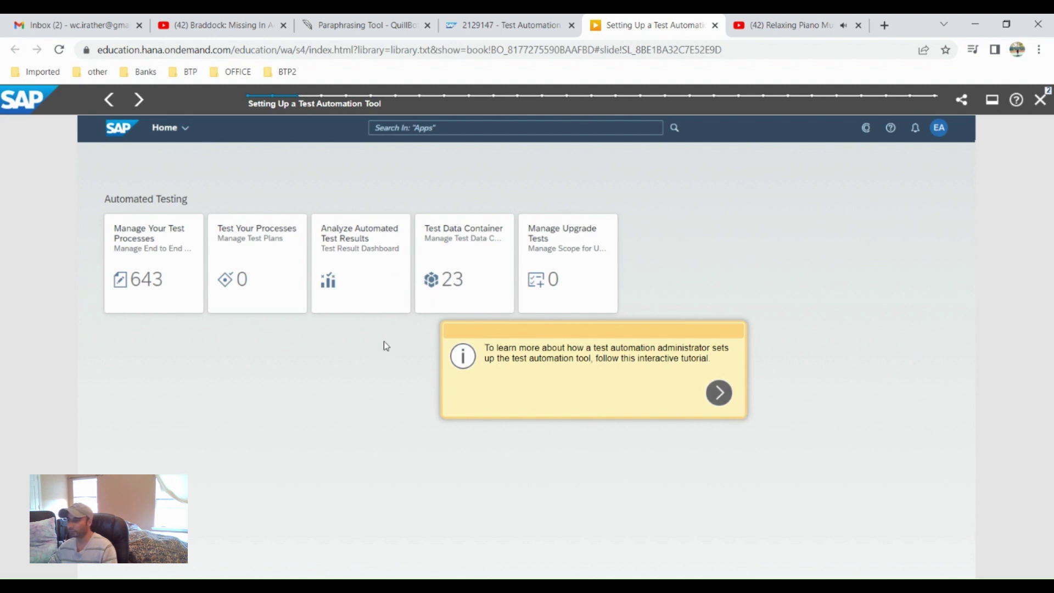
pyautogui.click(724, 399)
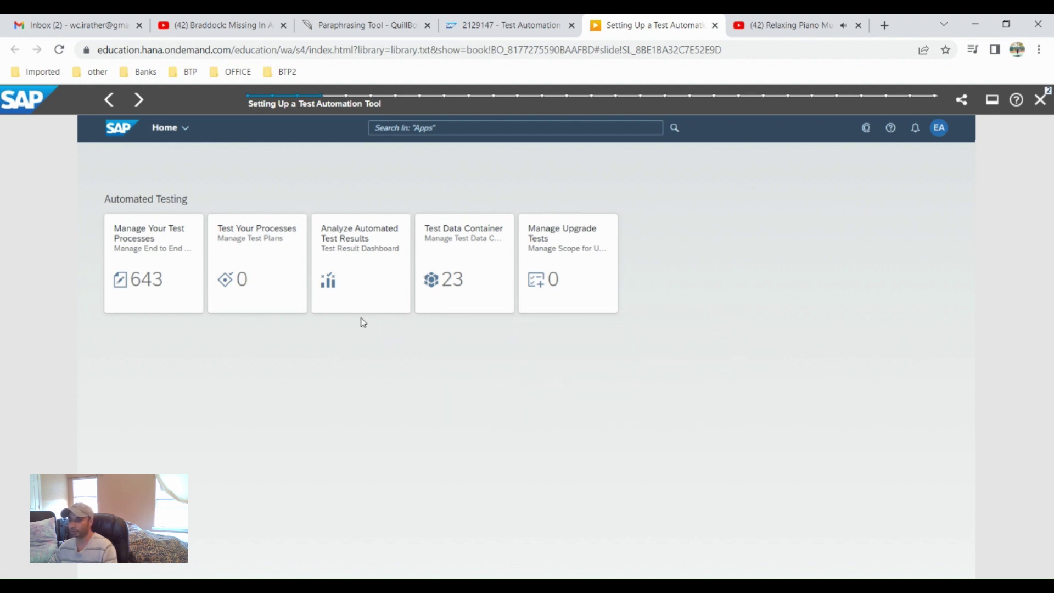
pyautogui.click(263, 273)
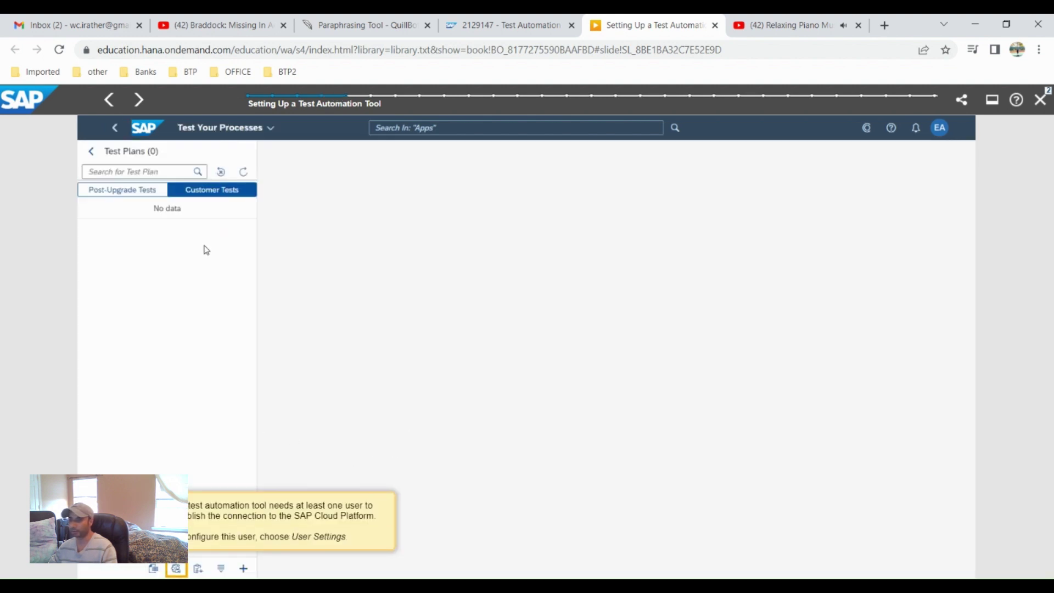
pyautogui.click(177, 571)
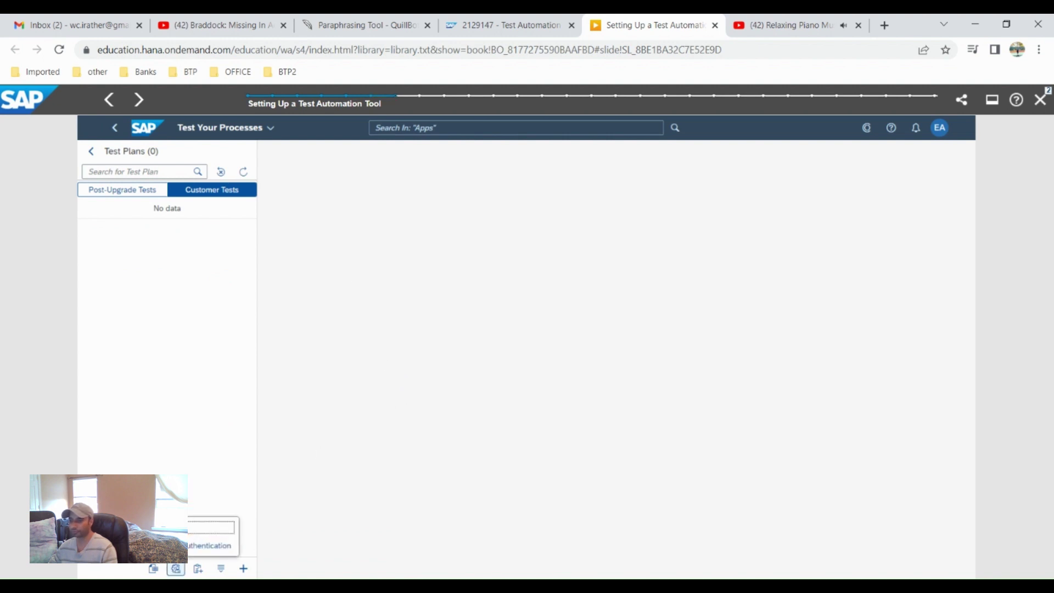
pyautogui.click(211, 527)
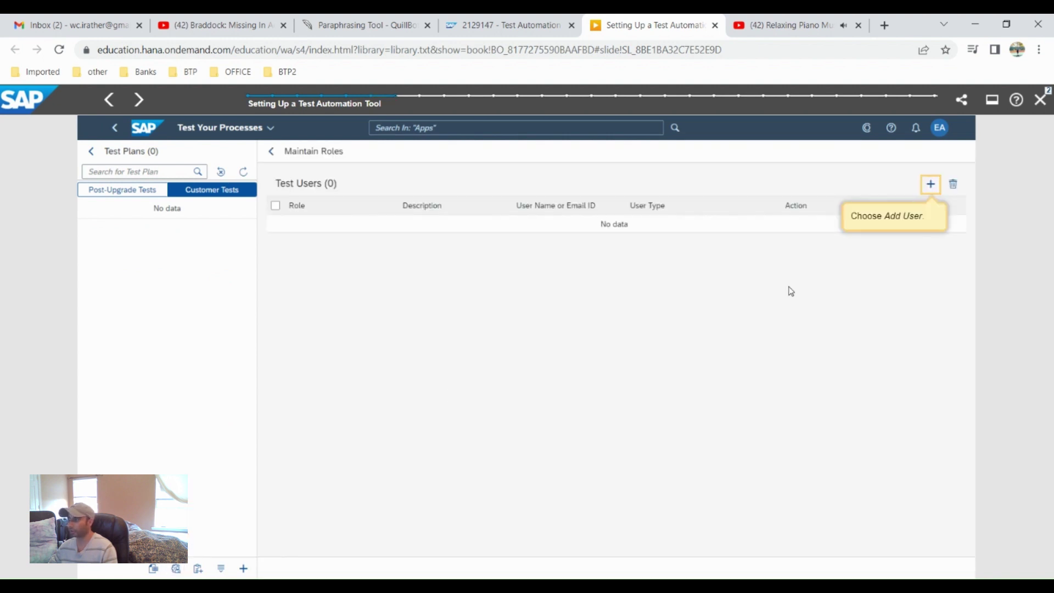
# - Add a new test user with the Role DEFAULT
pyautogui.click(933, 188)
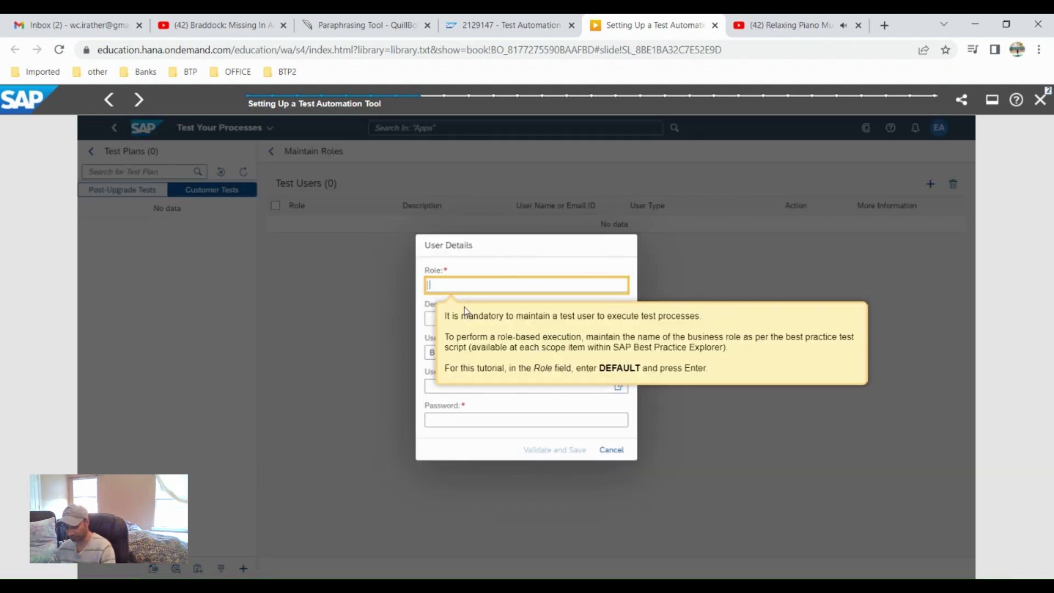
pyautogui.write('DE')
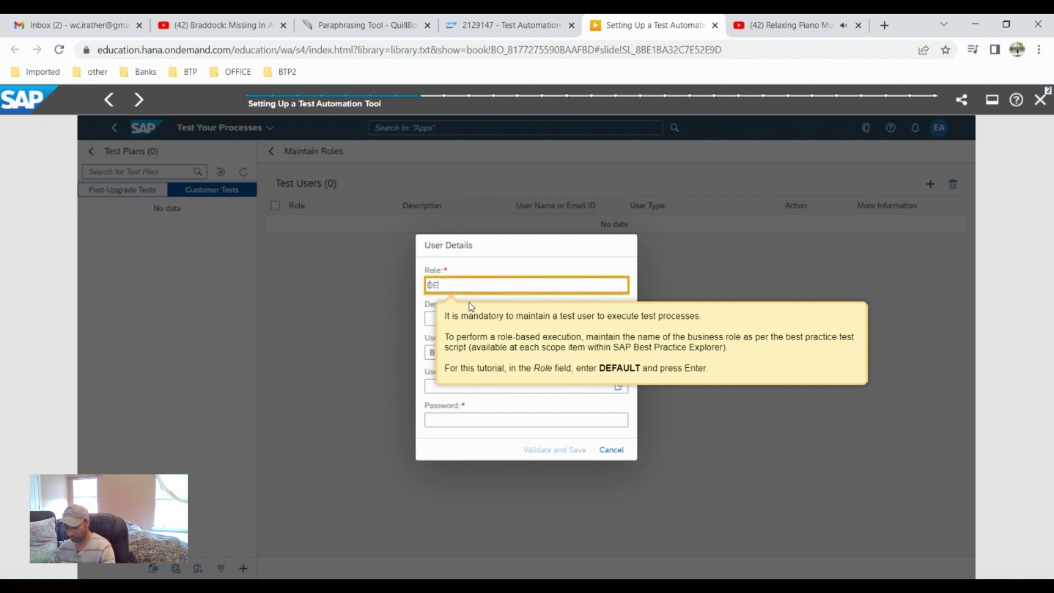
pyautogui.write('FAU')
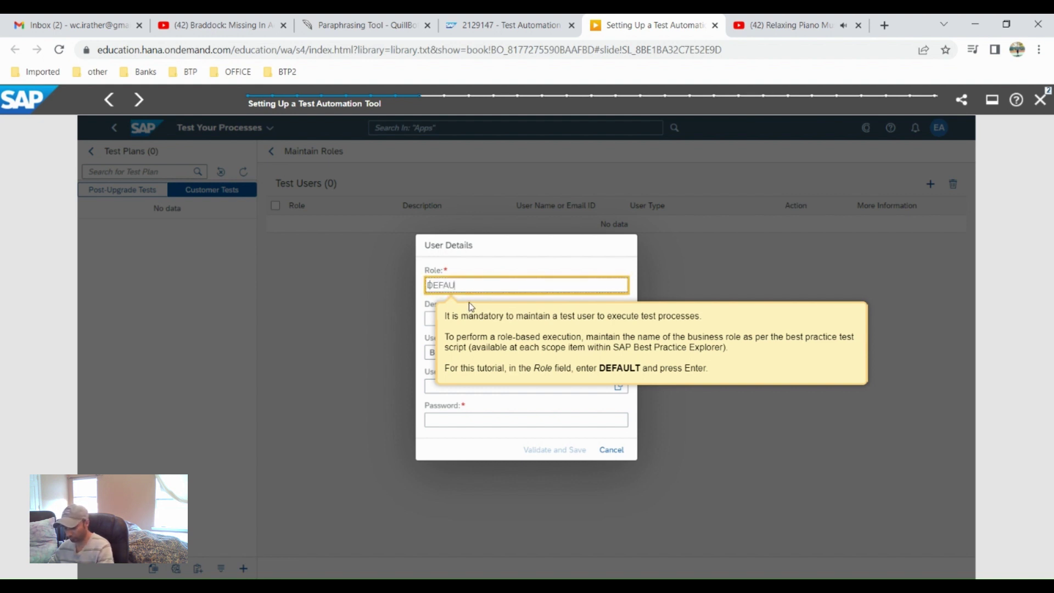
pyautogui.write('K')
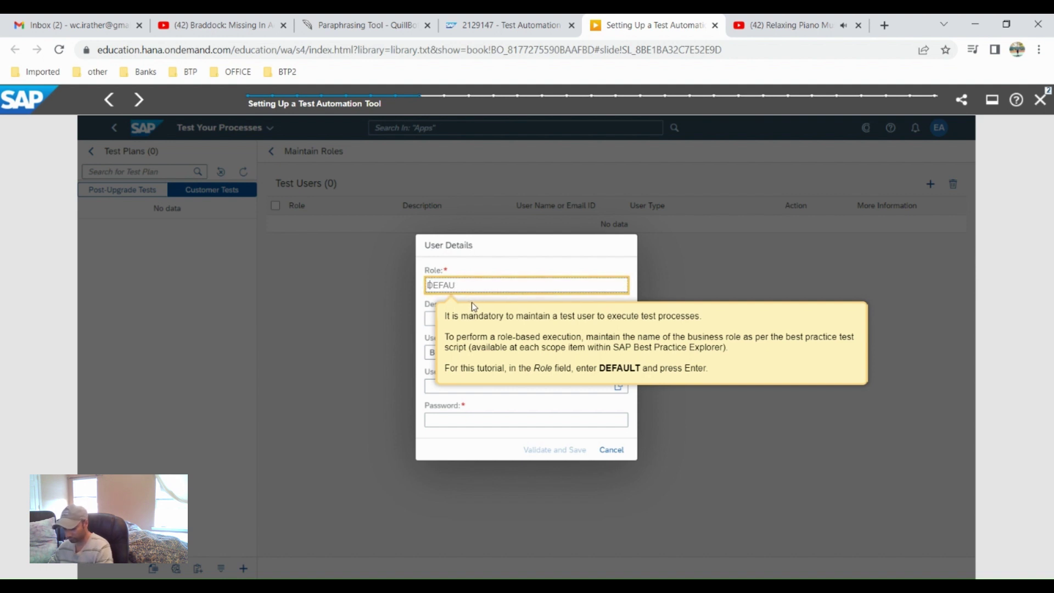
pyautogui.press('BackSpace')
pyautogui.write('LT')
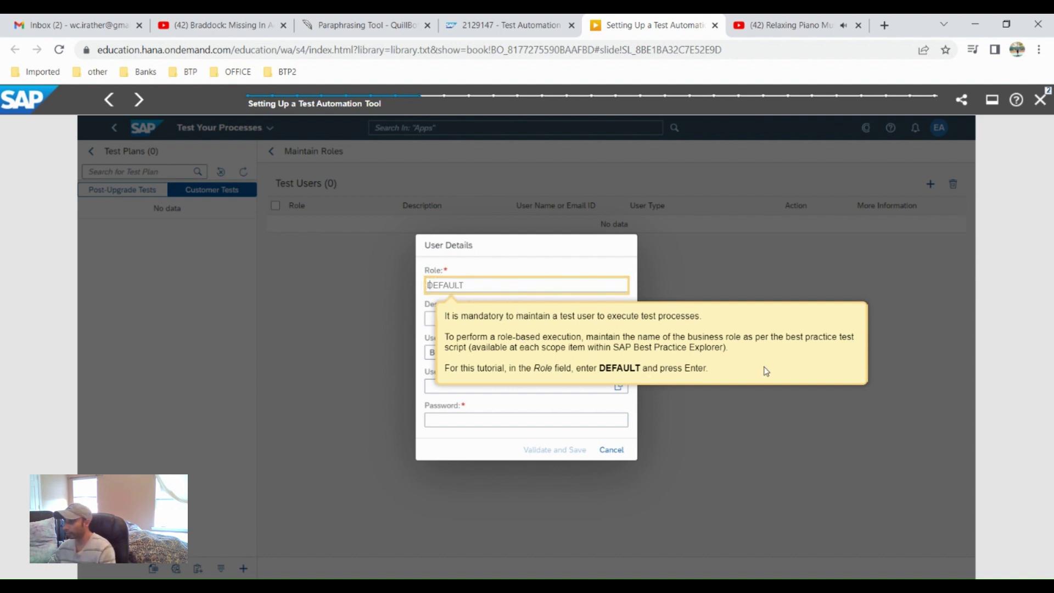
pyautogui.doubleClick(599, 348)
pyautogui.click(659, 379)
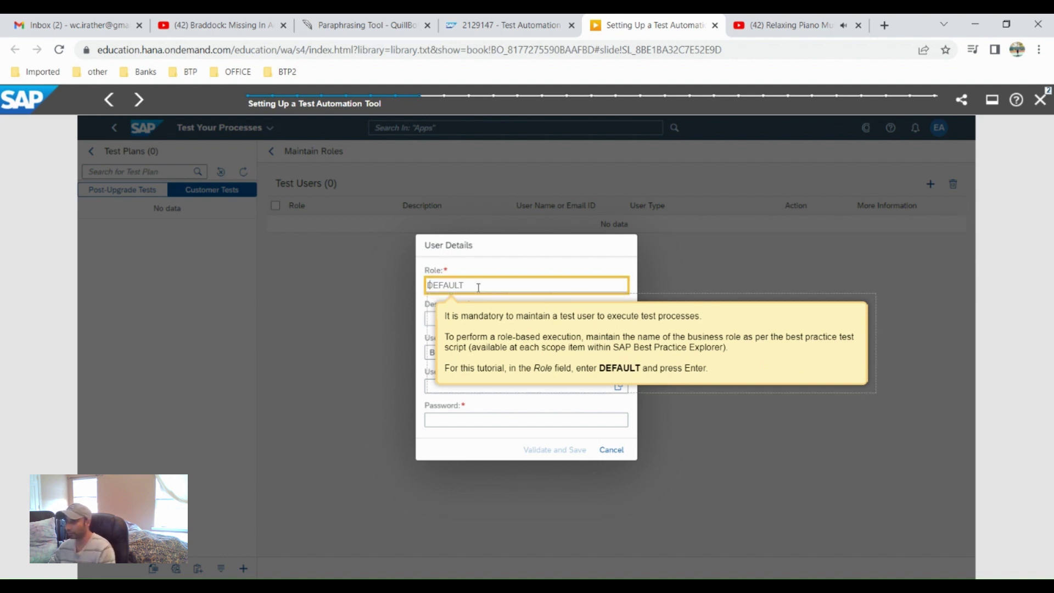
pyautogui.click(522, 285)
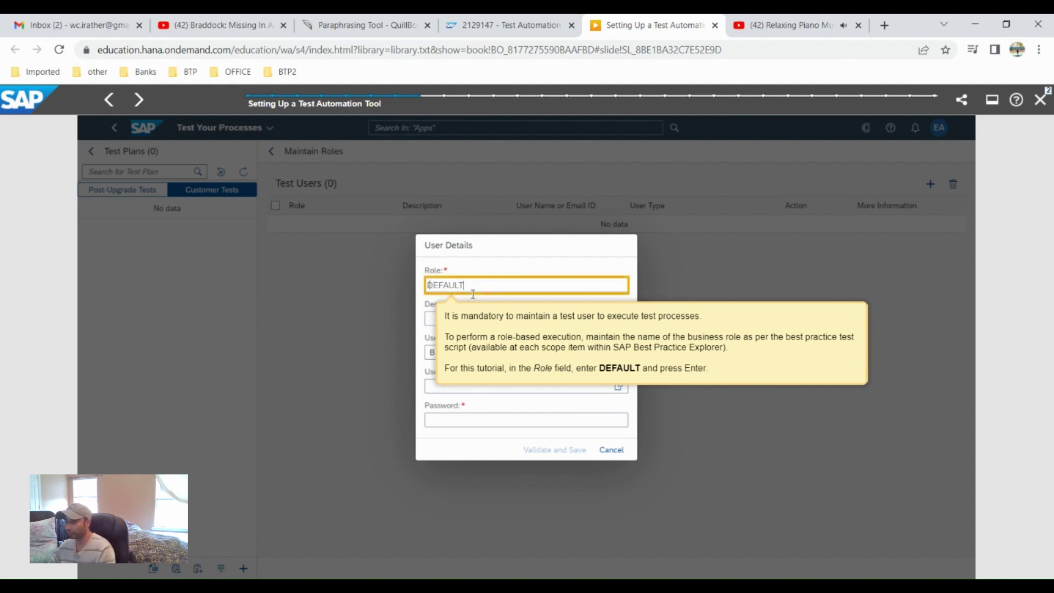
pyautogui.click(431, 327)
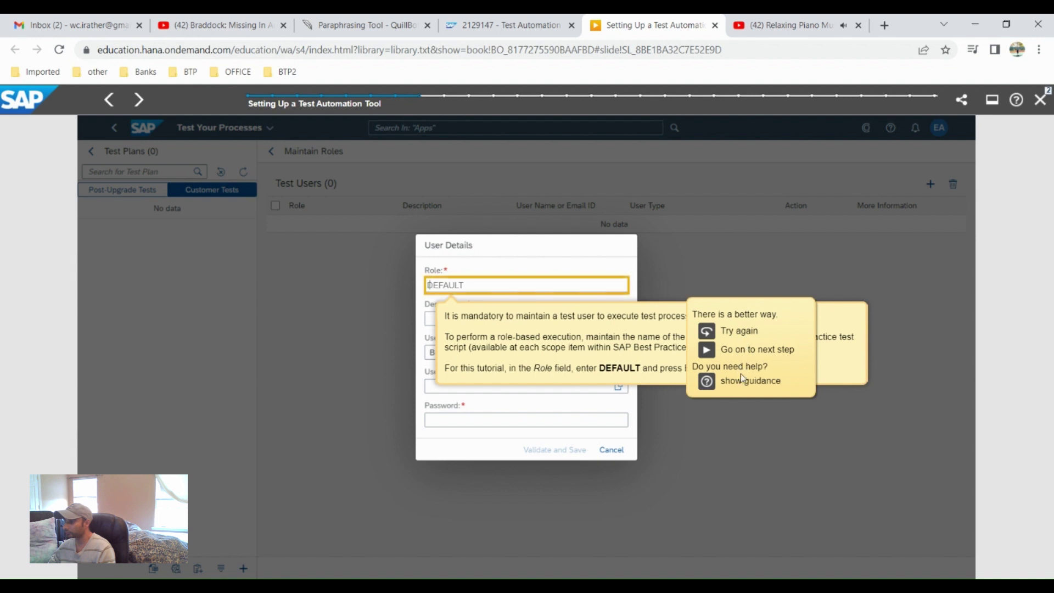
pyautogui.click(755, 354)
# - Enter 'User for demo' as the test user's description
pyautogui.click(456, 320)
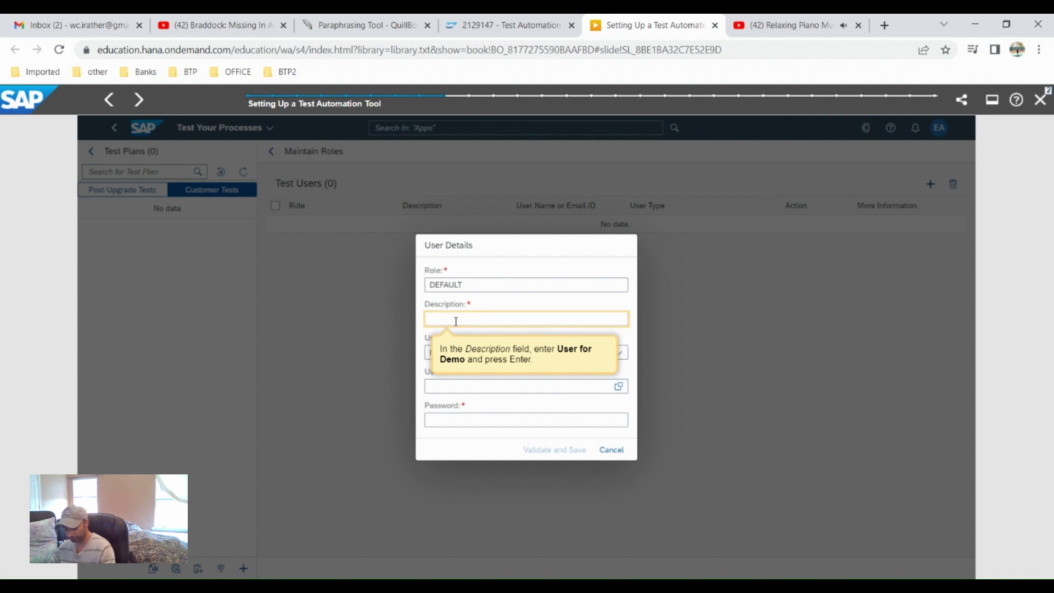
pyautogui.write('DE')
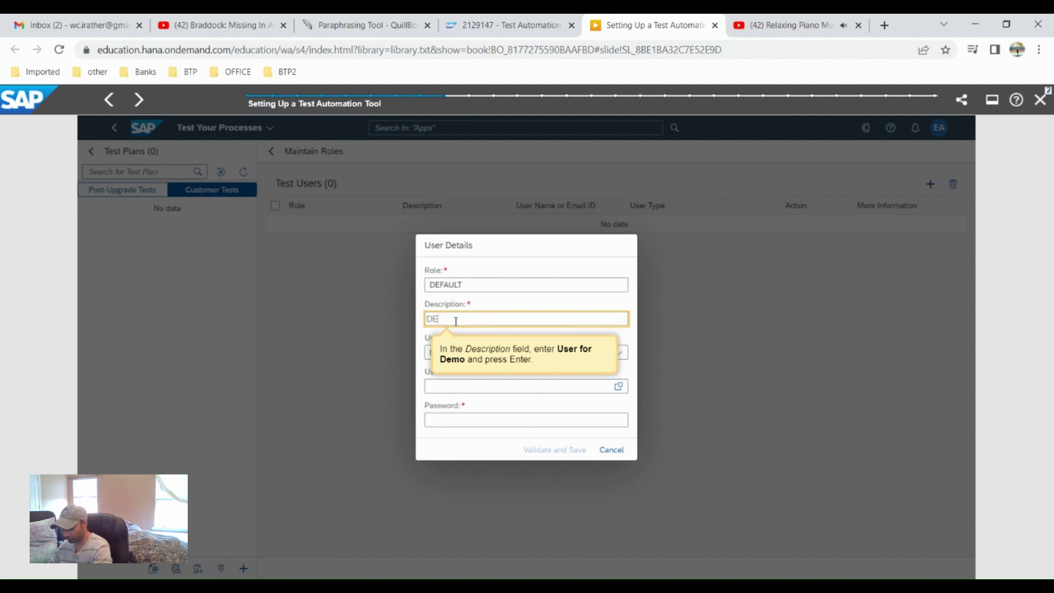
pyautogui.press('BackSpace')
pyautogui.write('emo')
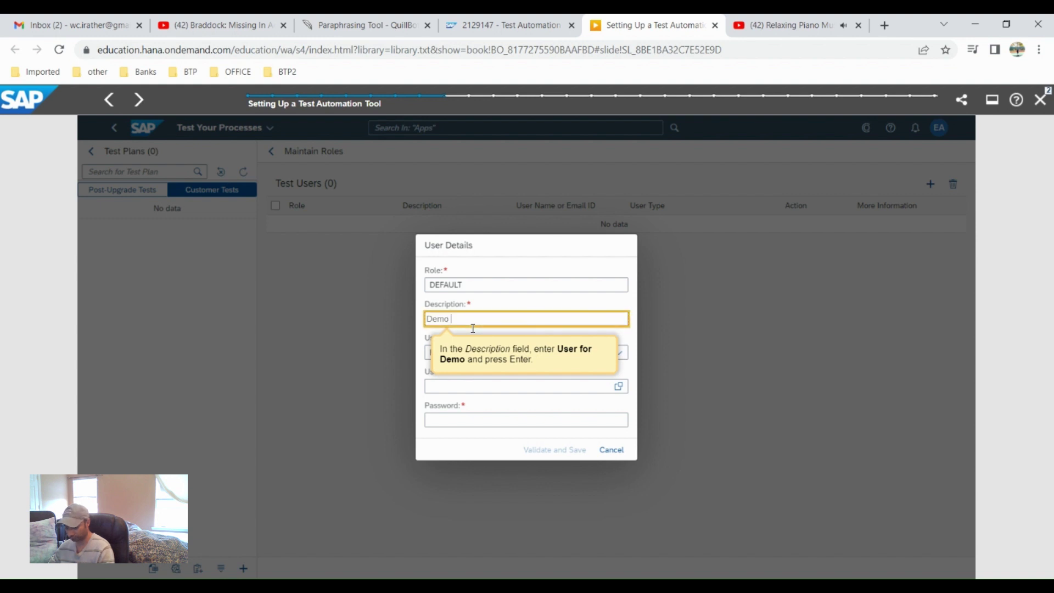
pyautogui.write('User')
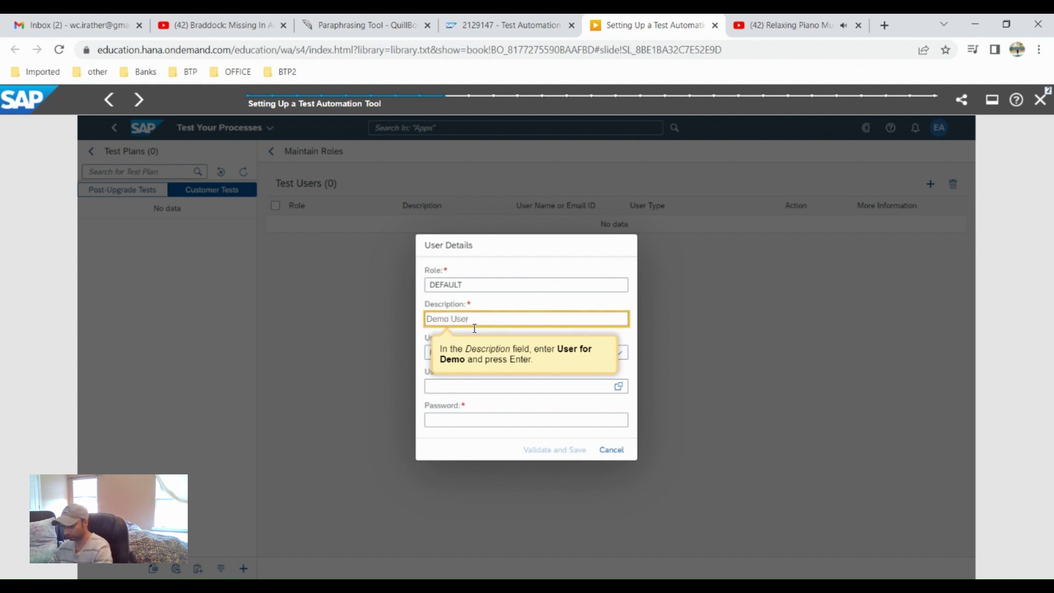
pyautogui.press('Return')
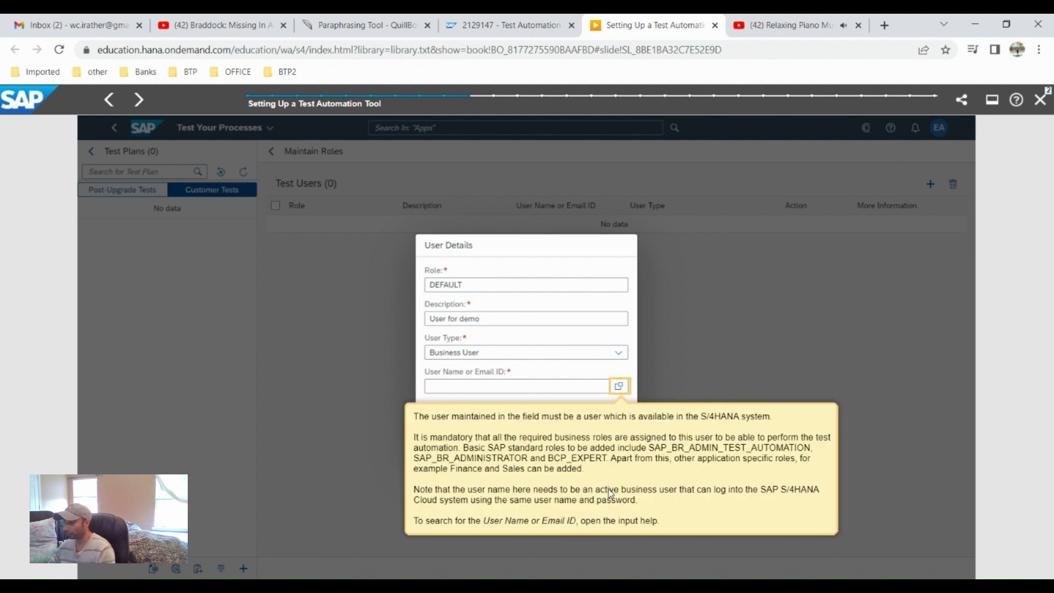
# - Select ADMINISTRATOR as the business user name for the test user
pyautogui.click(628, 390)
pyautogui.click(482, 389)
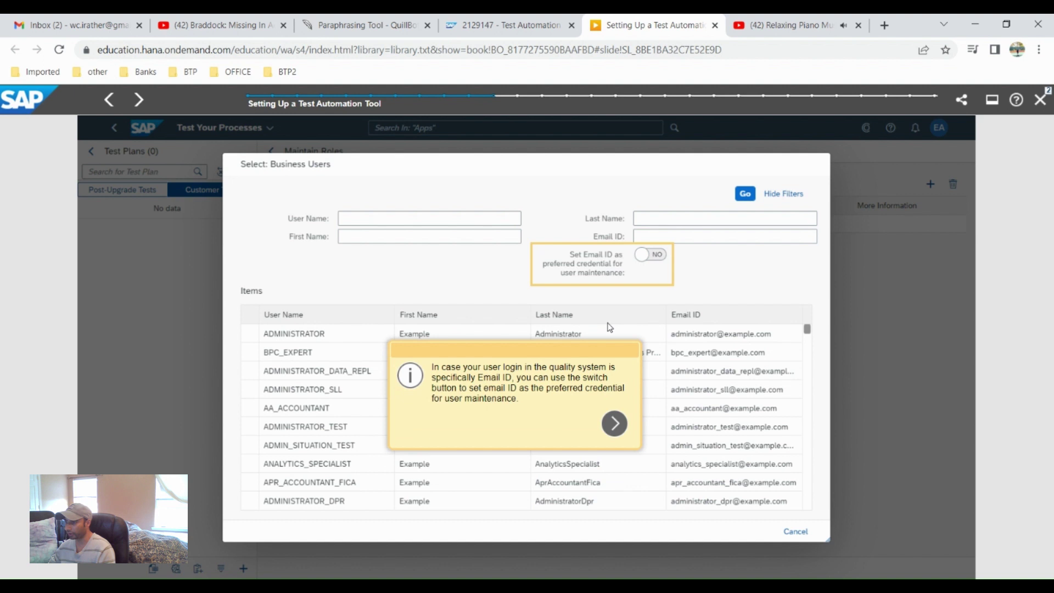
pyautogui.click(615, 424)
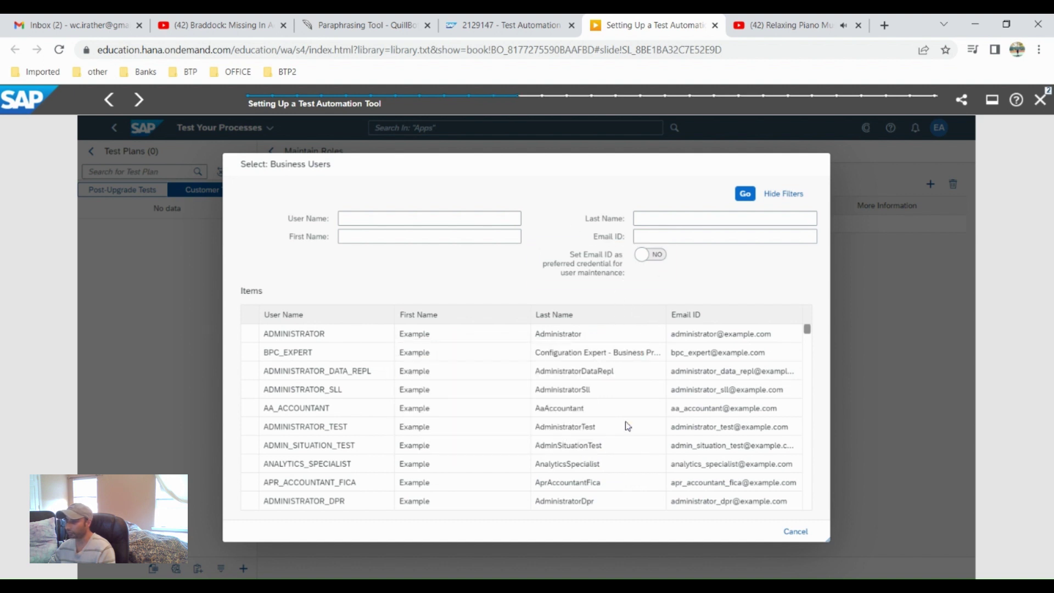
pyautogui.click(325, 339)
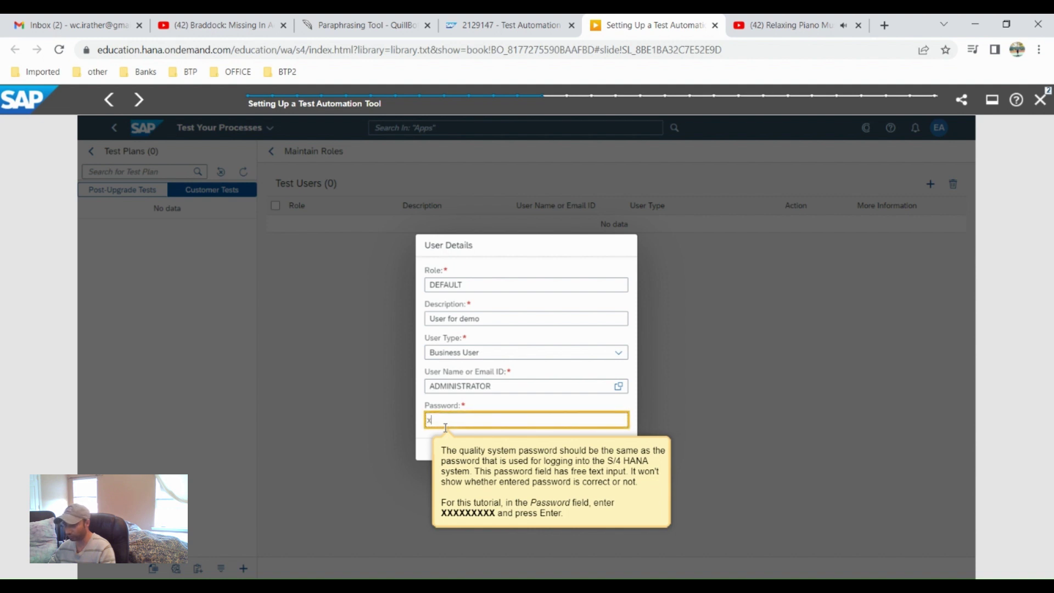
# - Enter the user's password, then validate and save the new test user
pyautogui.write('xxxxxxxxx')
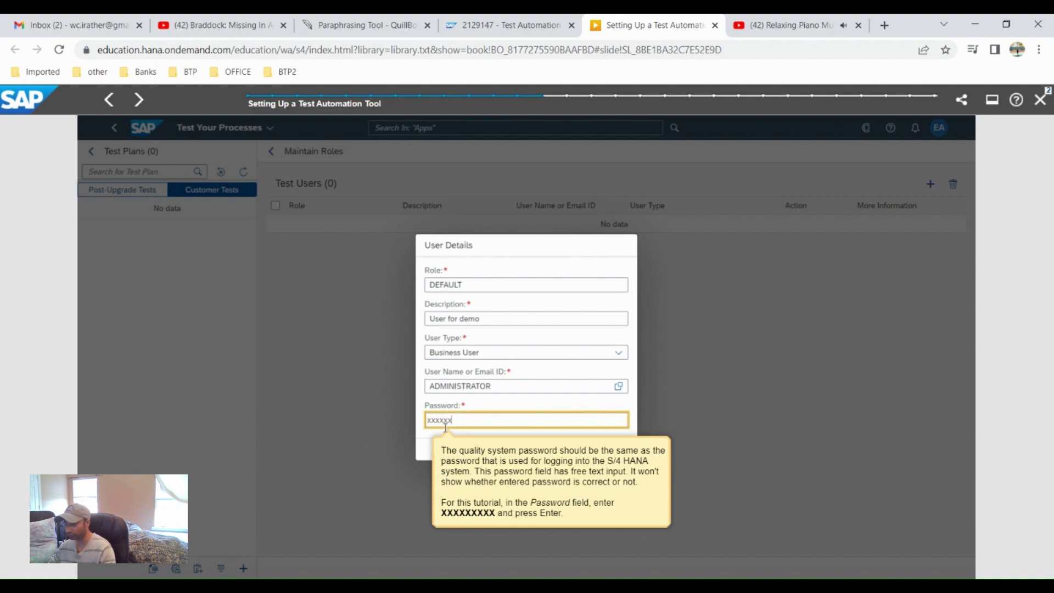
pyautogui.write('xxx')
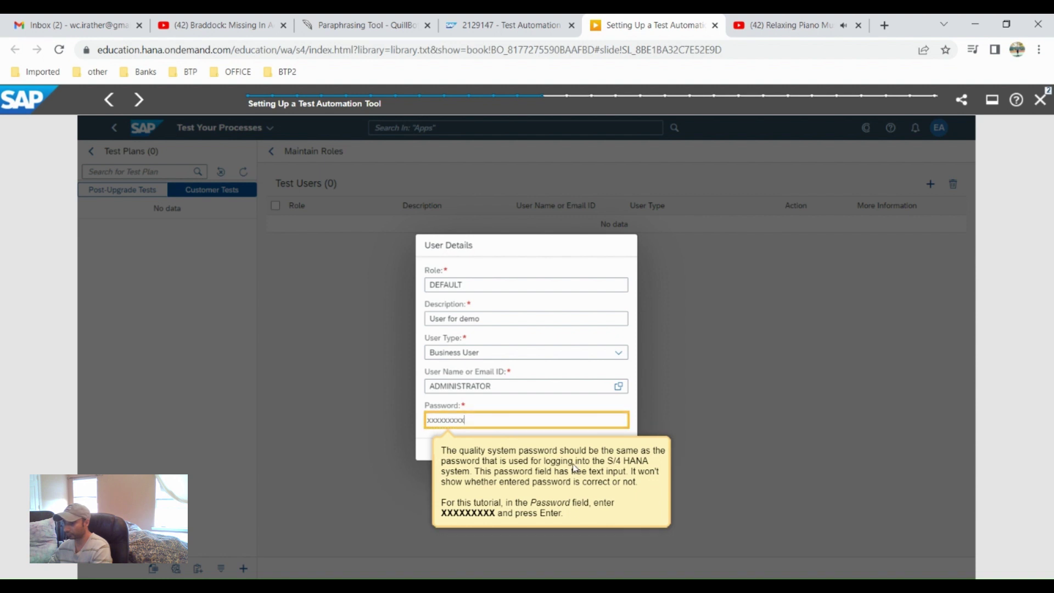
pyautogui.moveTo(572, 468); pyautogui.dragTo(574, 482)
pyautogui.click(501, 424)
pyautogui.write('xxxxxxxxxx')
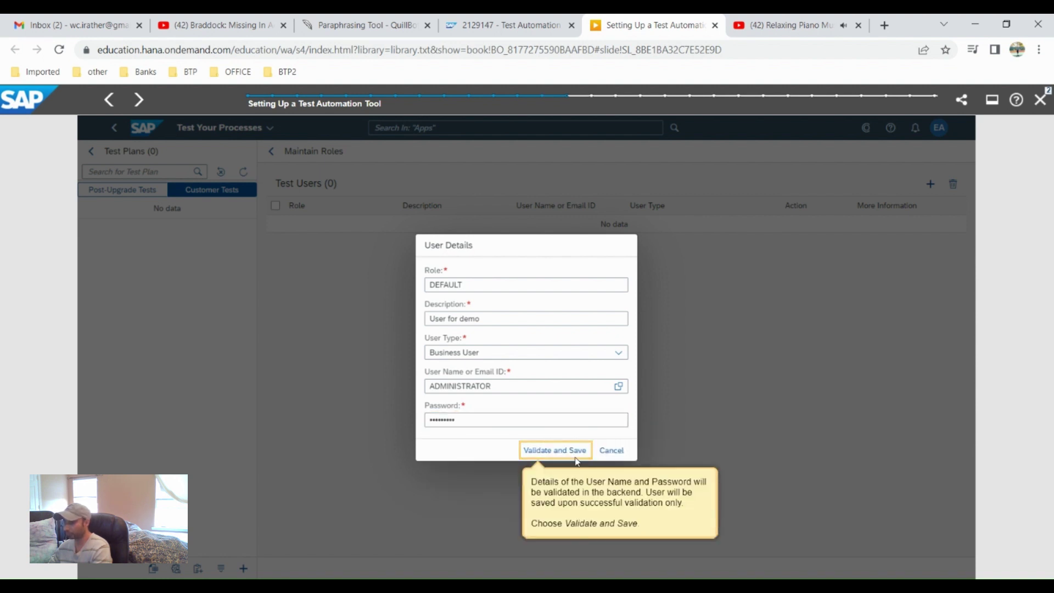
pyautogui.click(544, 456)
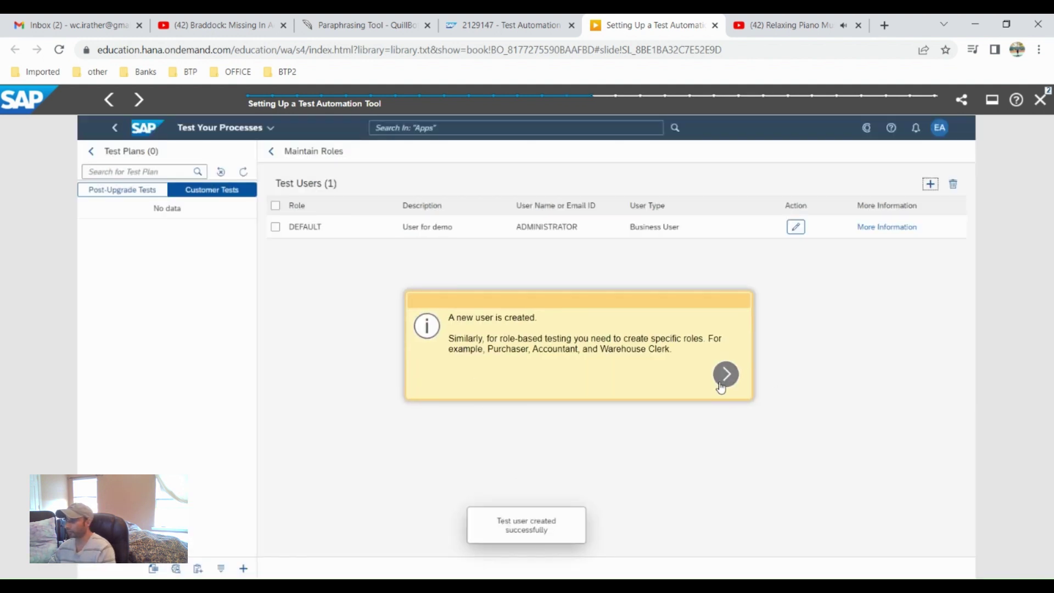
pyautogui.click(727, 380)
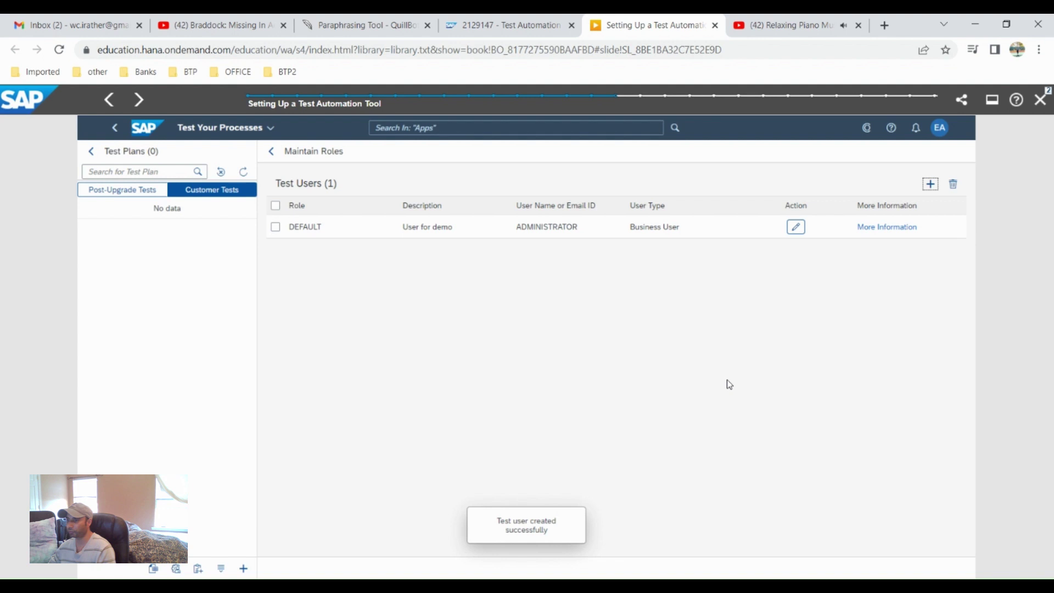
pyautogui.click(807, 228)
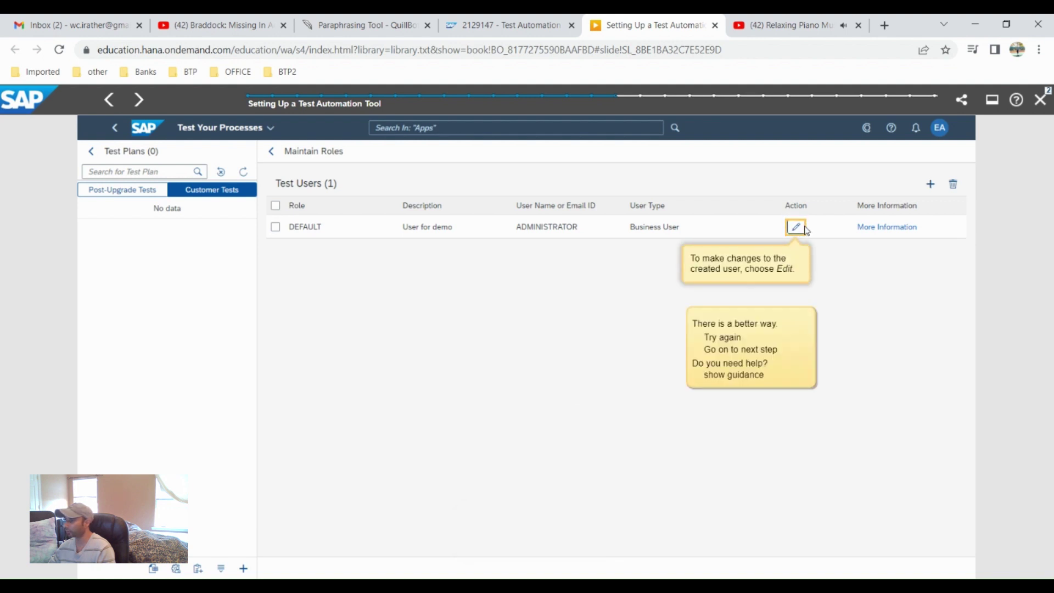
pyautogui.click(796, 227)
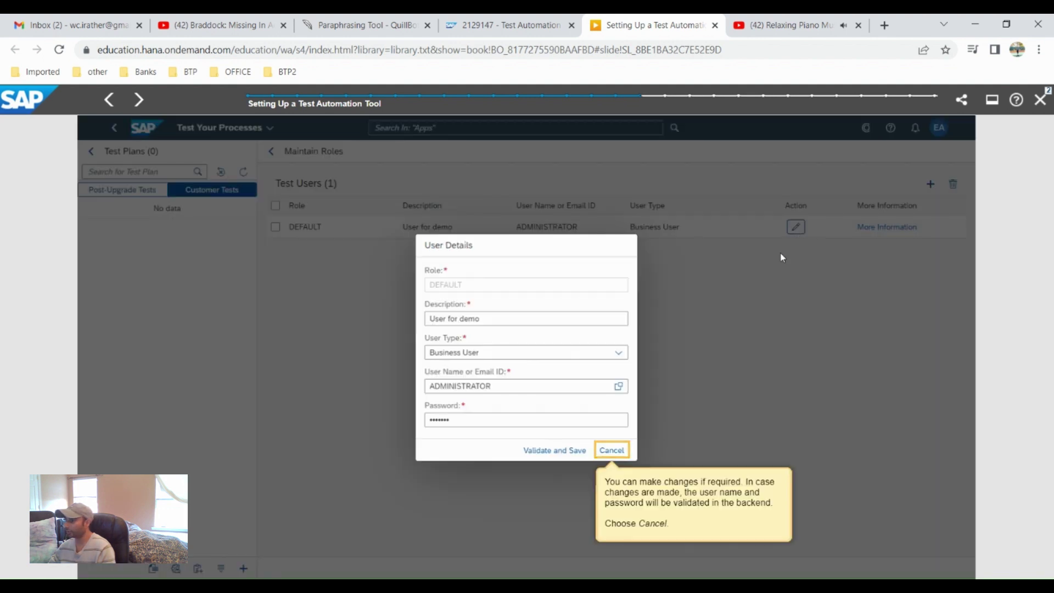
pyautogui.click(615, 455)
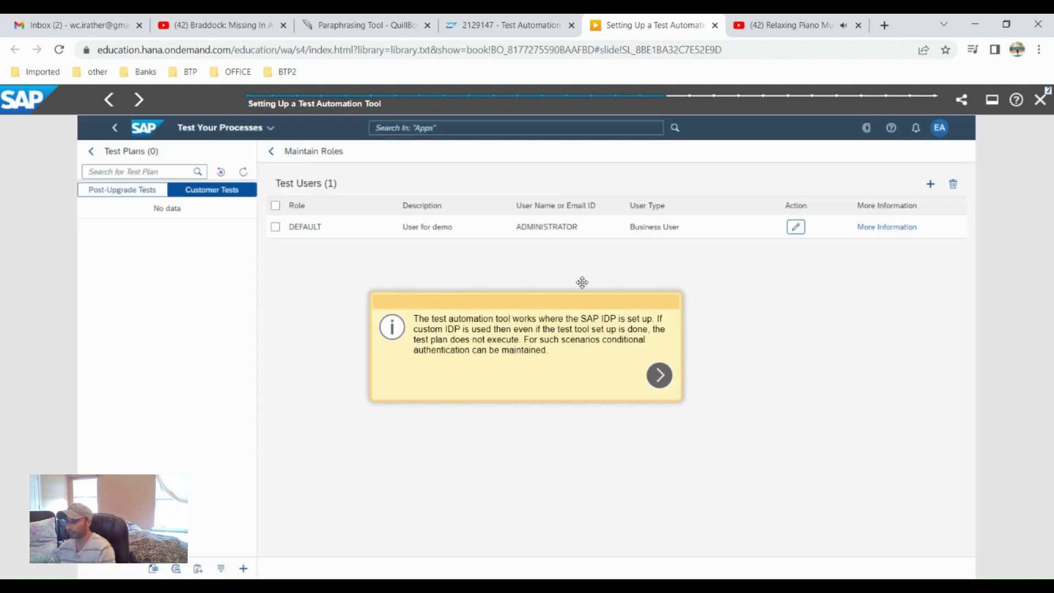
pyautogui.click(658, 374)
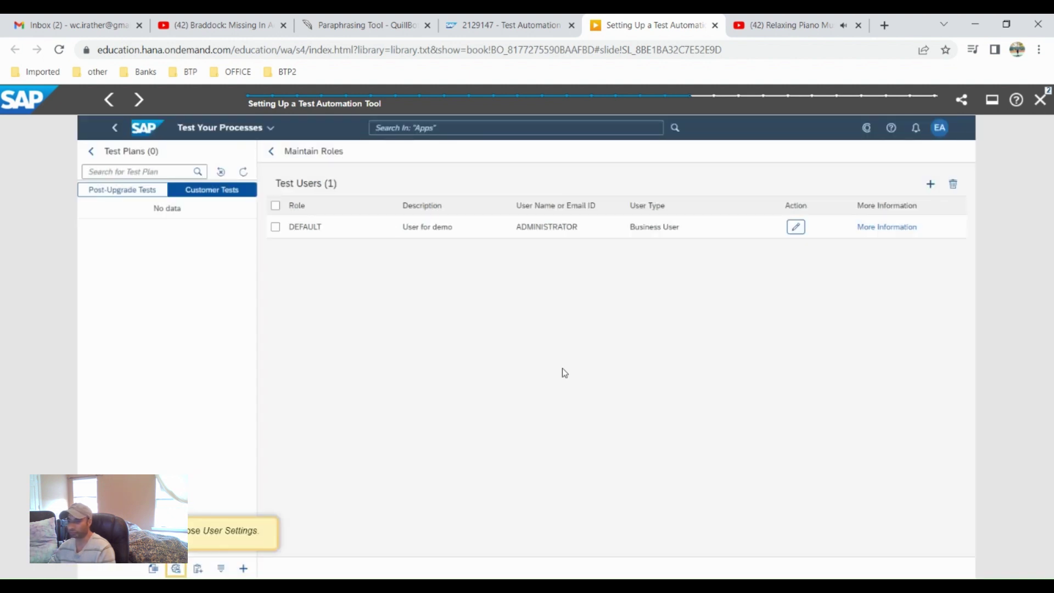
pyautogui.click(176, 569)
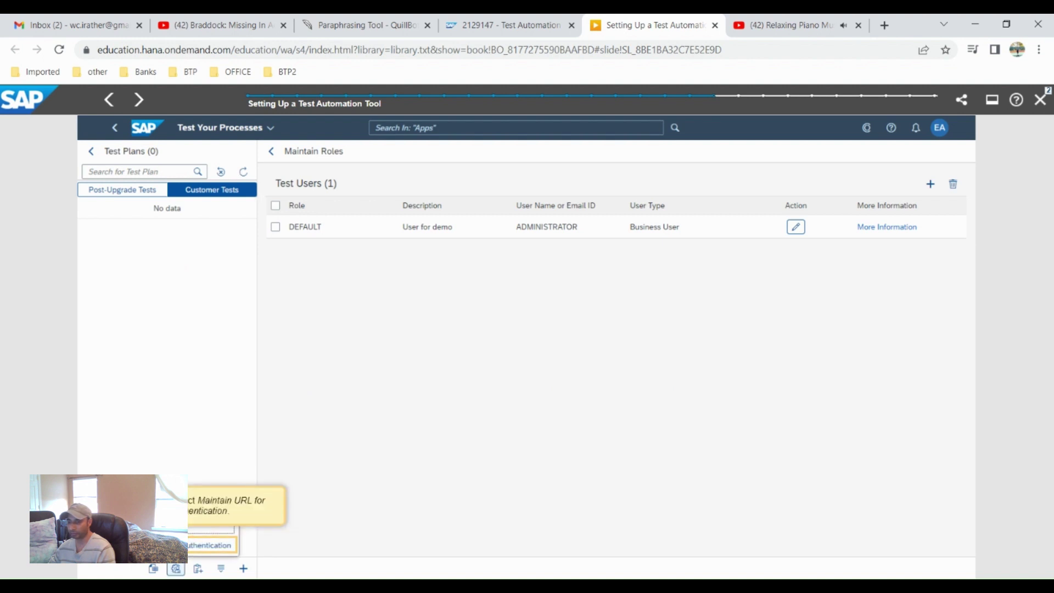
pyautogui.click(582, 426)
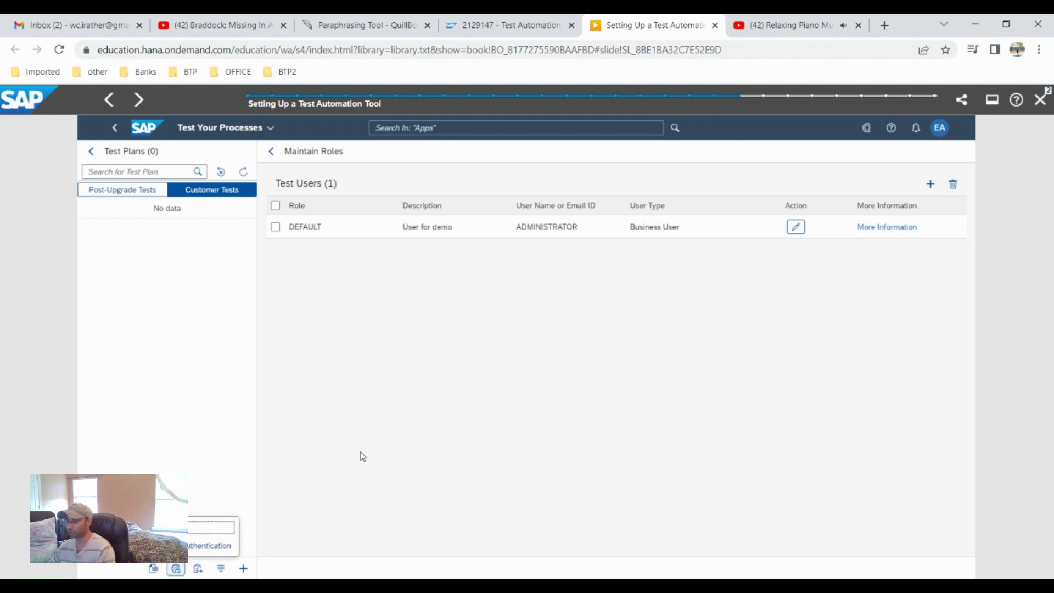
pyautogui.click(217, 546)
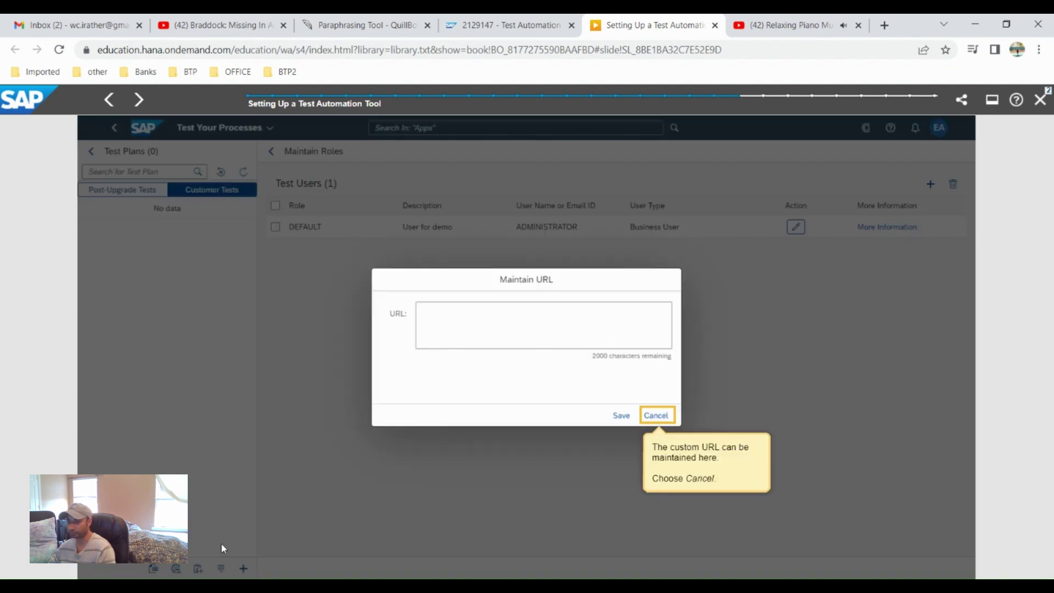
pyautogui.click(656, 416)
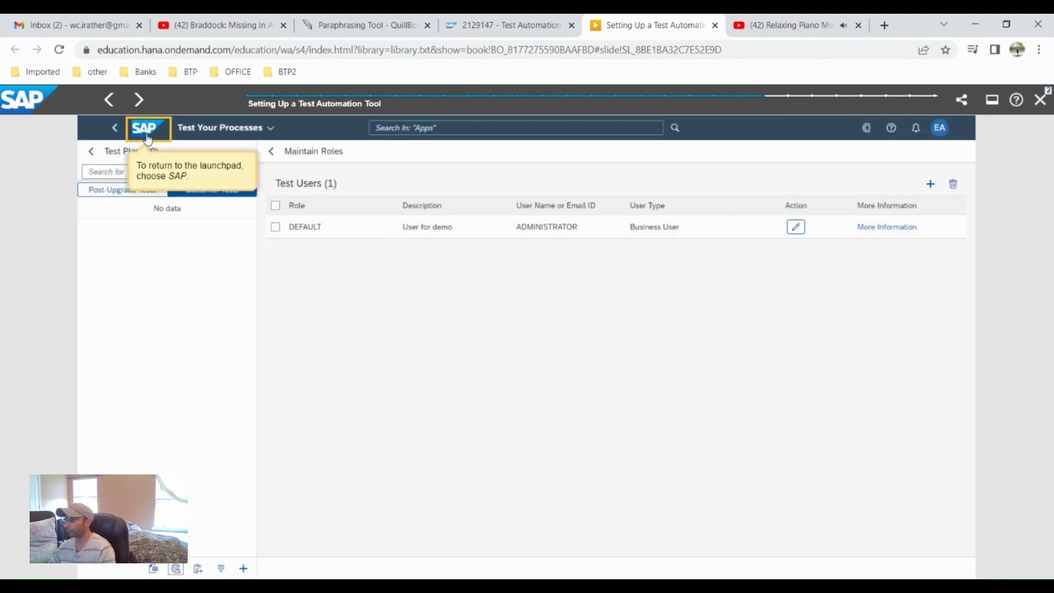
# - Re-execute the failed test plan, close the invalid credentials error, and return to the launchpad
pyautogui.click(233, 187)
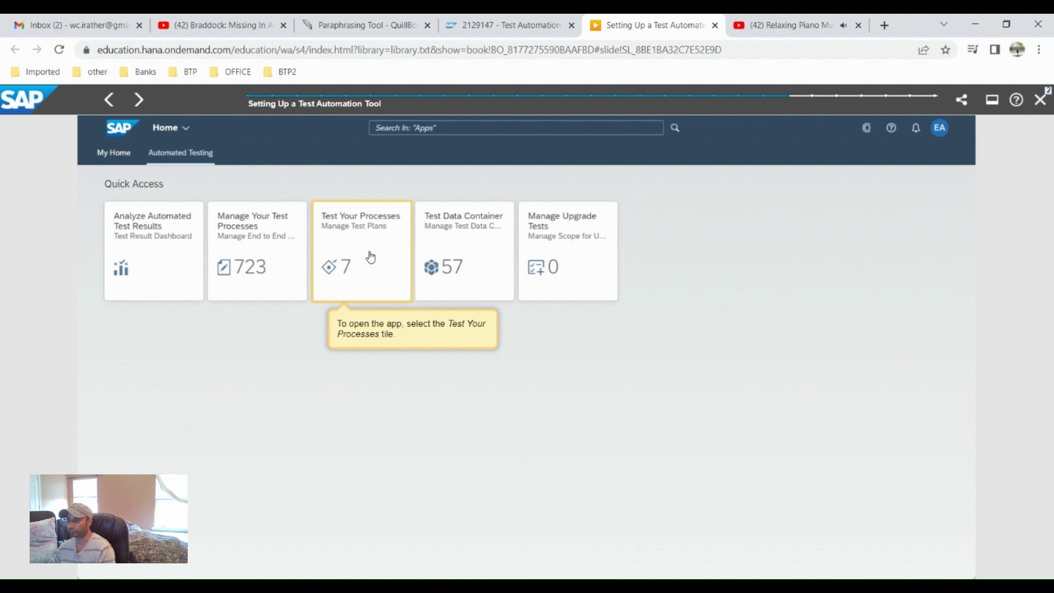
pyautogui.click(371, 256)
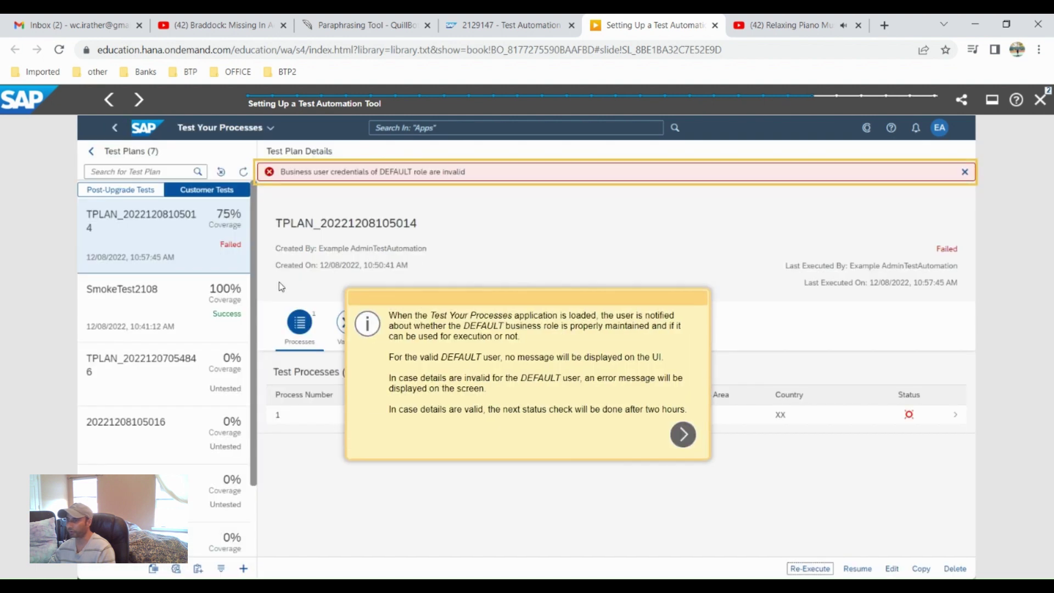
pyautogui.click(684, 442)
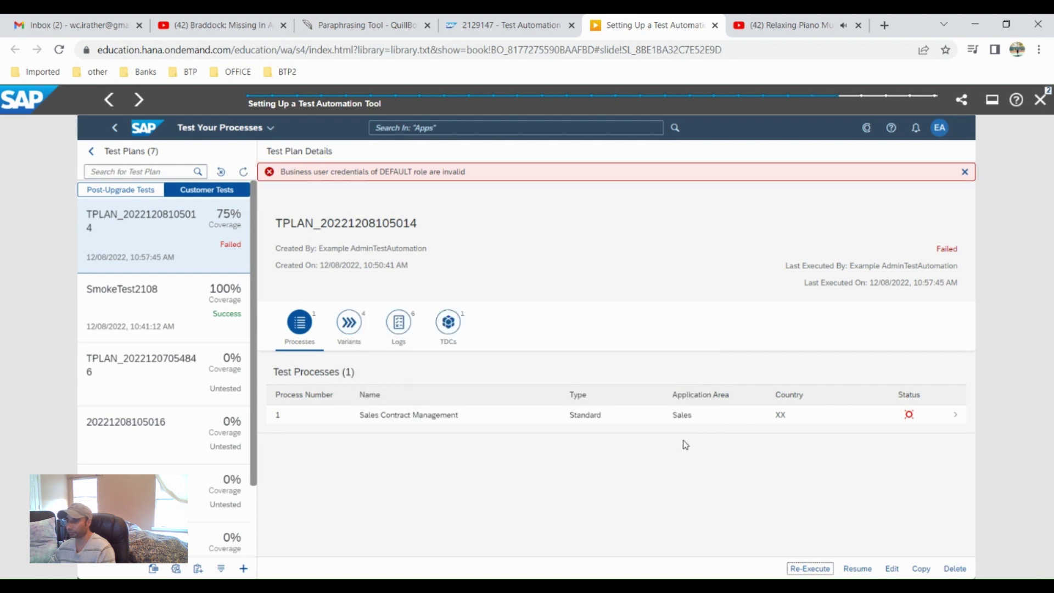
pyautogui.click(815, 574)
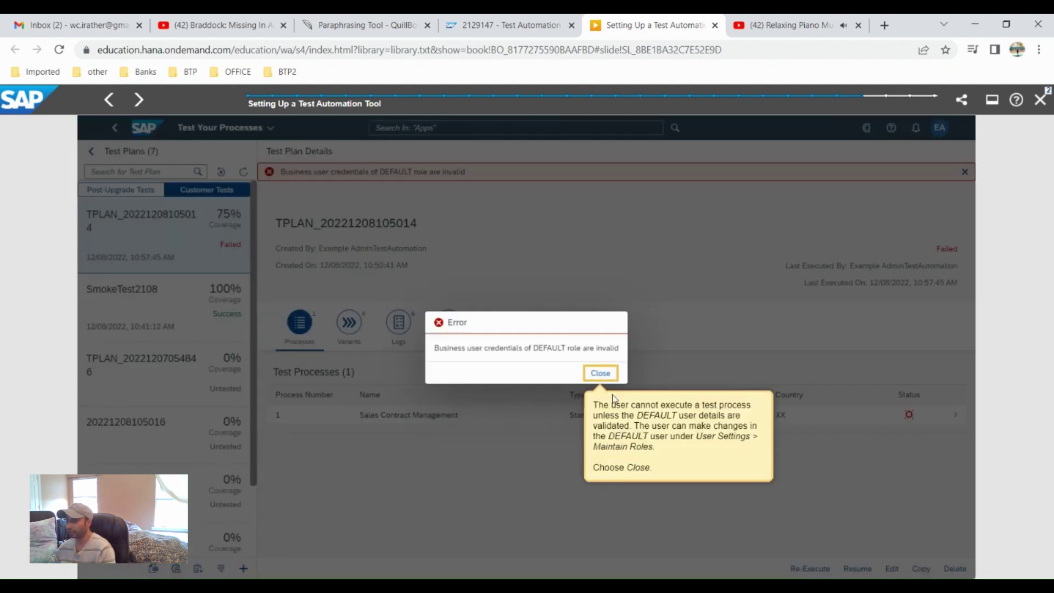
pyautogui.click(600, 373)
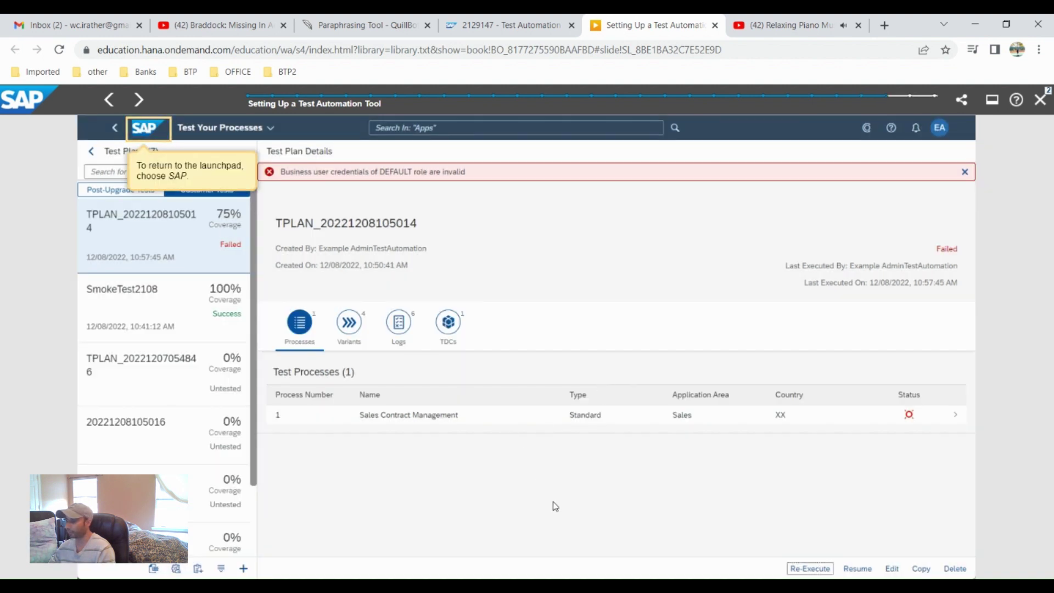
pyautogui.click(144, 133)
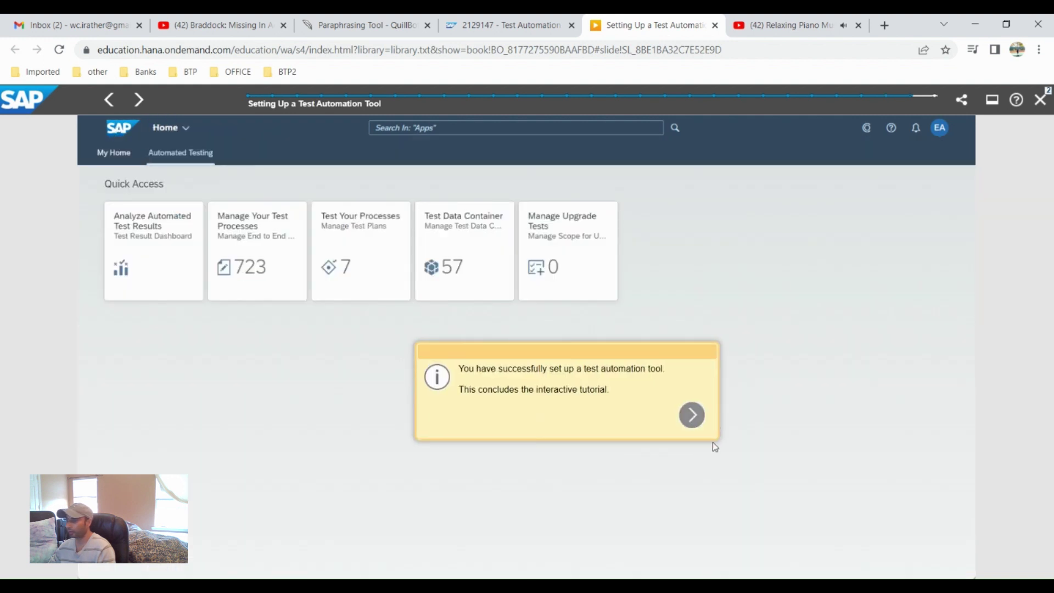
# - Advance to the Setting Up a Test Automation Tool summary page
pyautogui.click(691, 415)
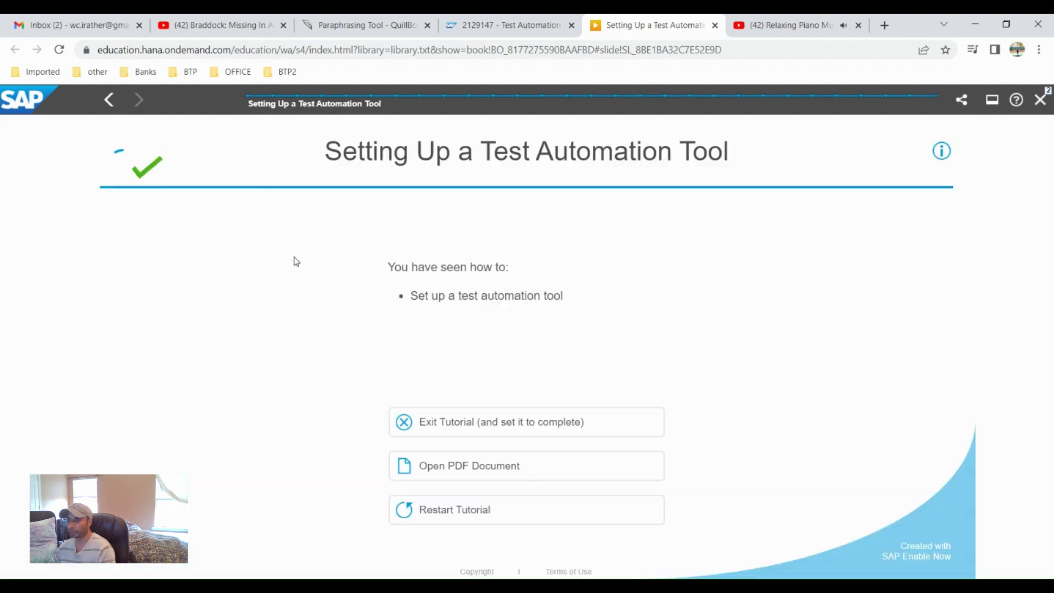